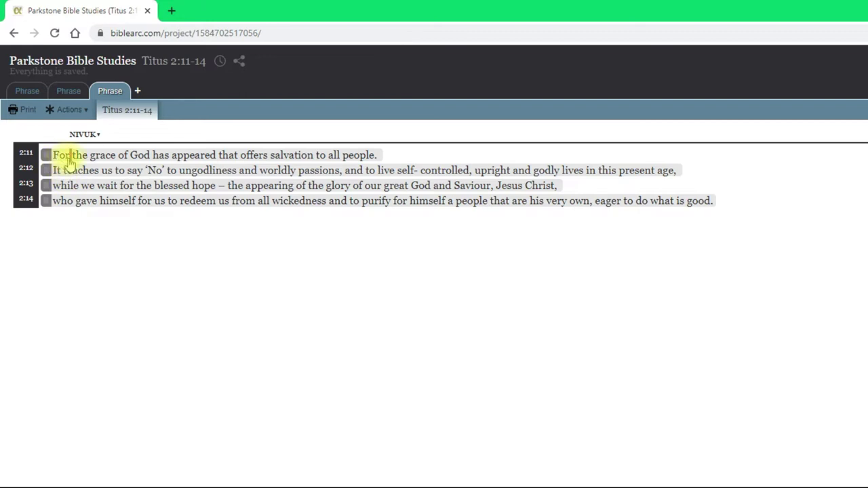
Split the Titus 2:11-14 text into separate phrases before "that offers", "to say", "and to live", "the appearing", "to redeem" and "and to purify"
{"action": "left_click", "coordinate": [217, 160]}
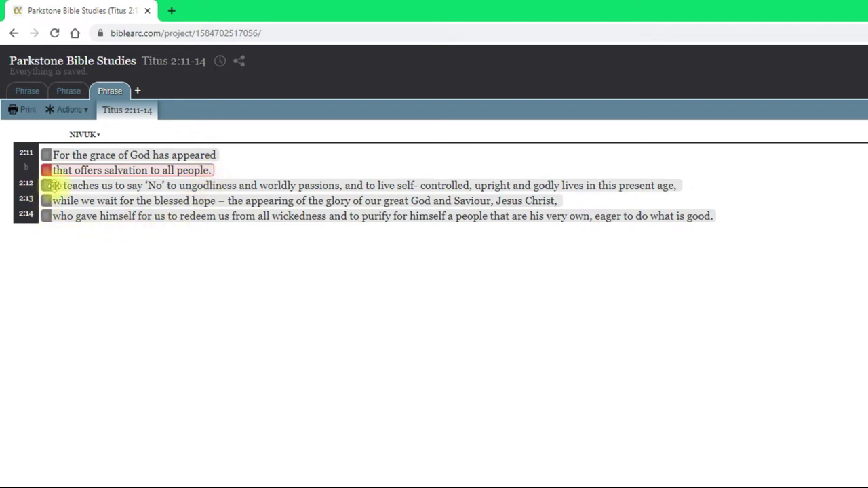
{"action": "left_click", "coordinate": [113, 185]}
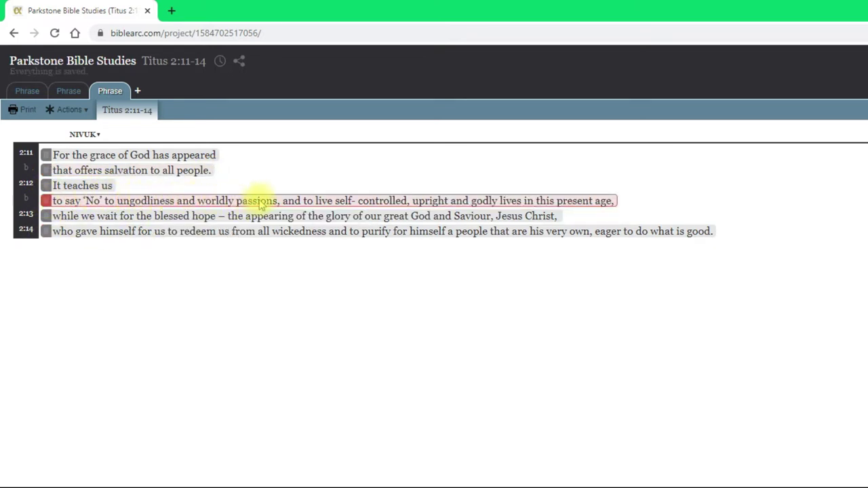
{"action": "left_click", "coordinate": [284, 205]}
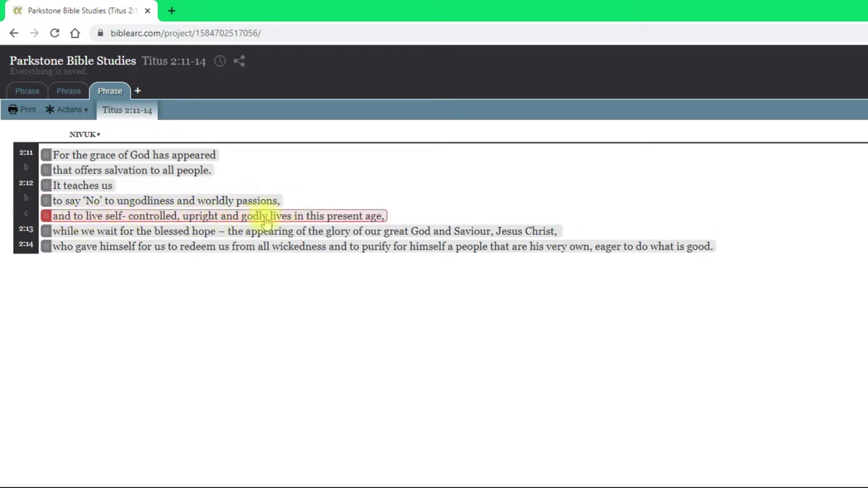
{"action": "left_click", "coordinate": [225, 233]}
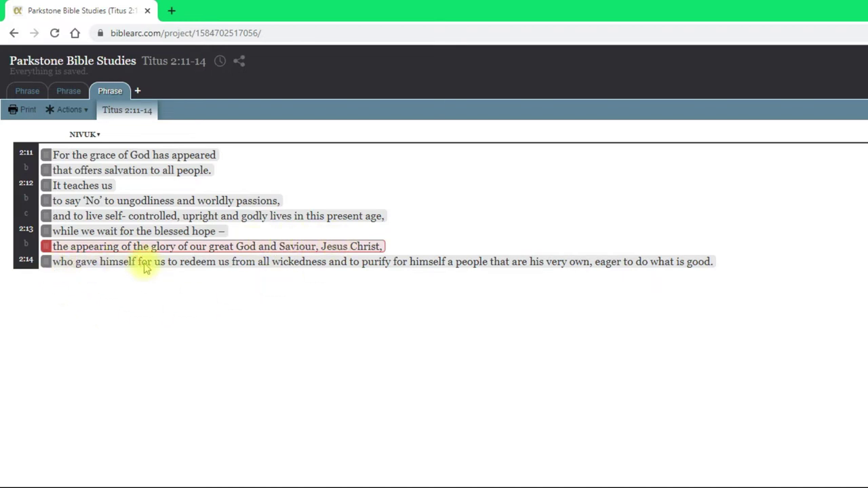
{"action": "left_click", "coordinate": [165, 263]}
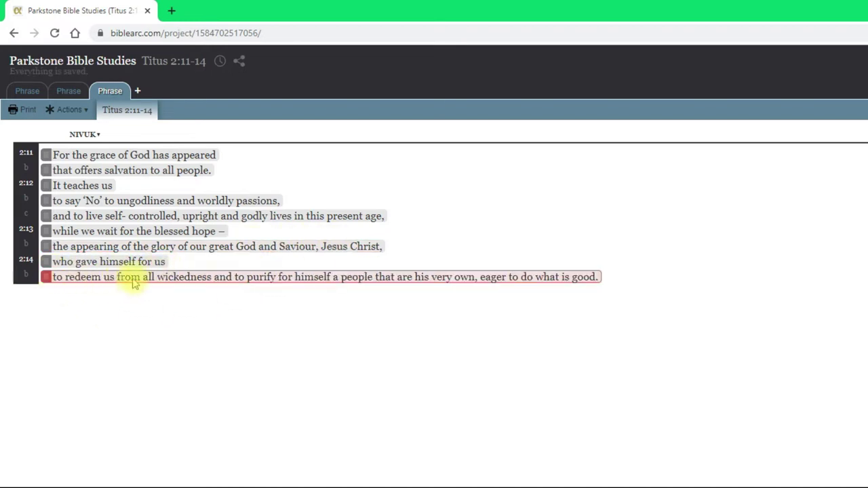
{"action": "left_click", "coordinate": [216, 278]}
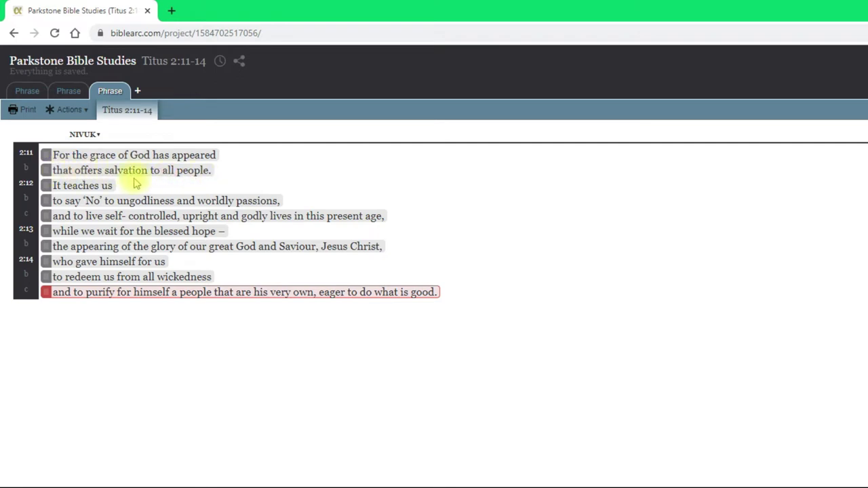
Indent "that offers salvation to all people" under the first phrase and link it with an arrow to "grace"
{"action": "left_click_drag", "start_coordinate": [44, 170], "coordinate": [138, 171]}
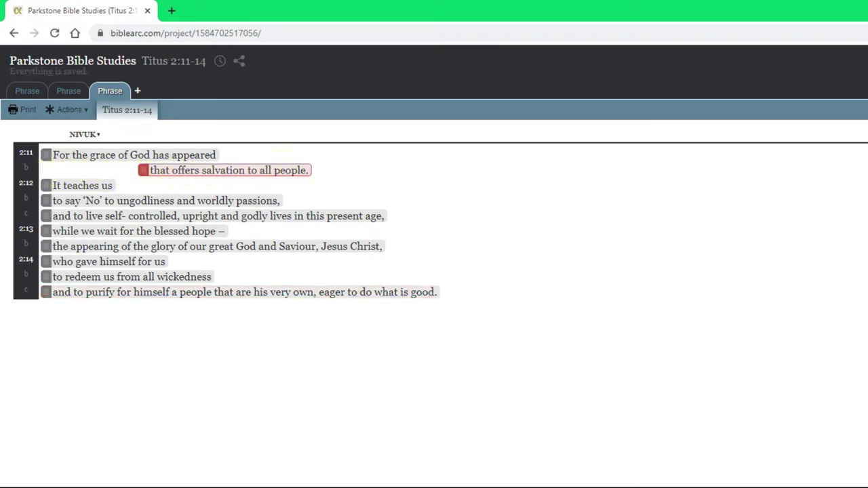
{"action": "left_click", "coordinate": [101, 156]}
{"action": "left_click", "coordinate": [160, 170]}
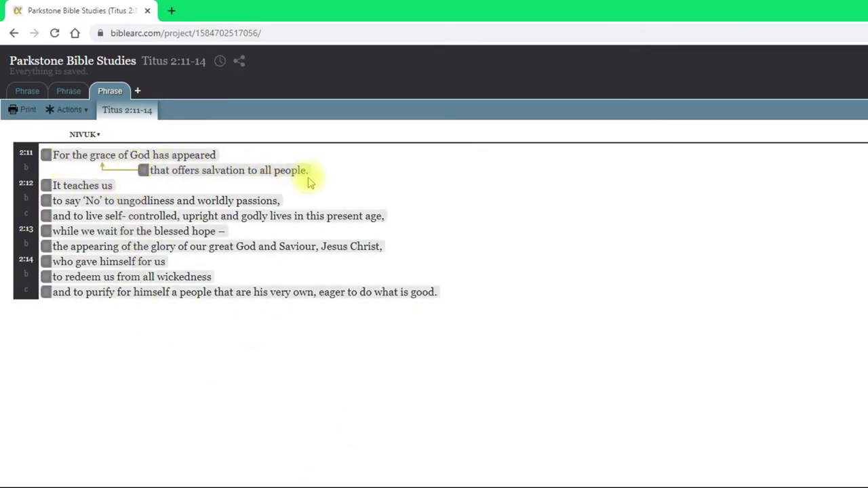
Add a blank line above "It teaches us", indent the "to say 'No'" and "and to live" phrases, and link both to "teaches"
{"action": "left_click", "coordinate": [45, 185]}
{"action": "left_click", "coordinate": [45, 204]}
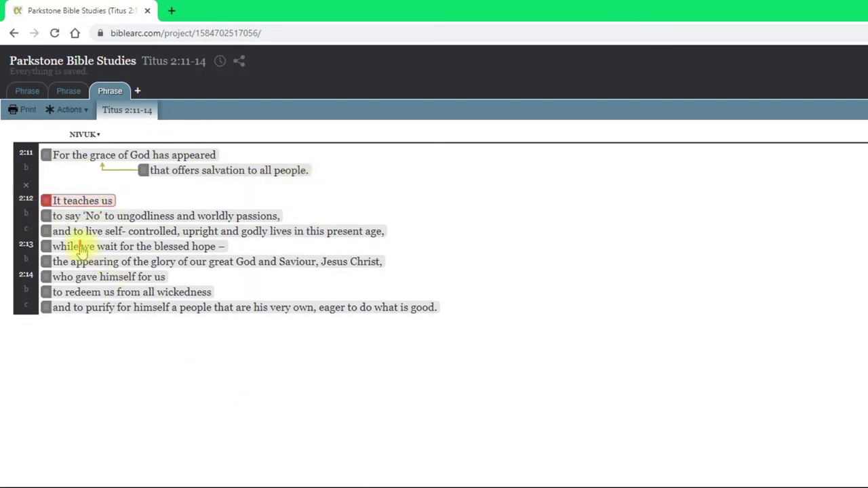
{"action": "left_click_drag", "start_coordinate": [71, 215], "coordinate": [120, 224]}
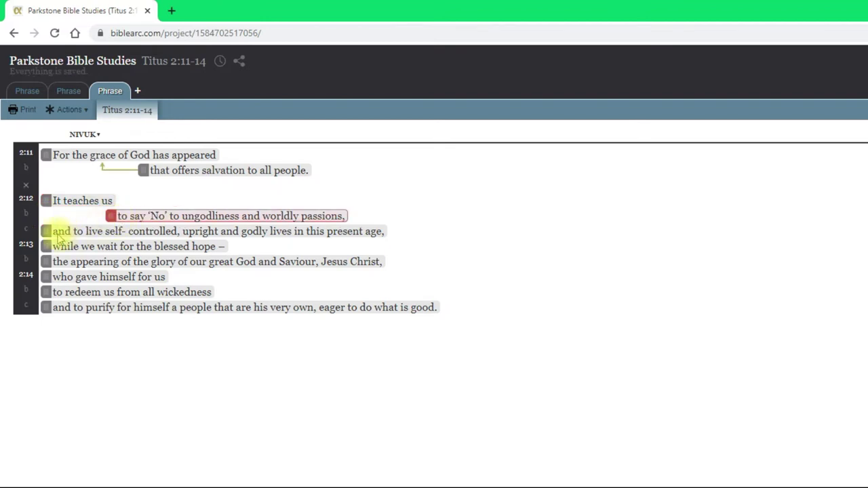
{"action": "left_click_drag", "start_coordinate": [45, 231], "coordinate": [122, 246]}
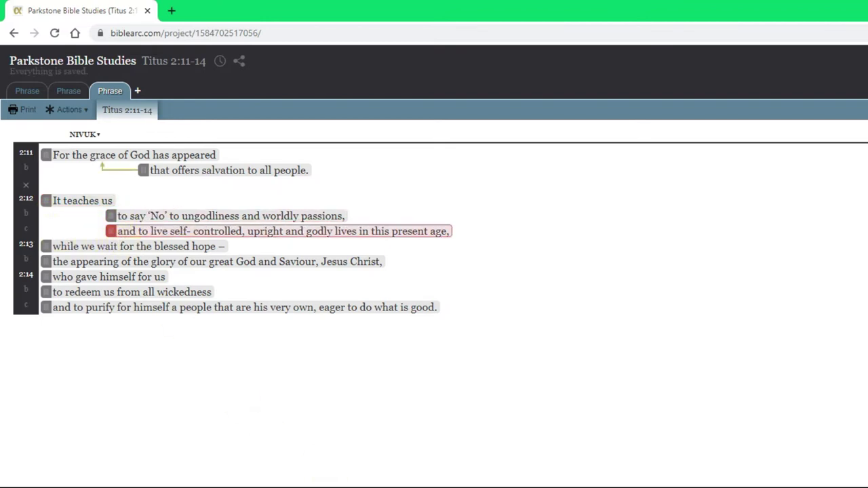
{"action": "left_click", "coordinate": [135, 169]}
{"action": "left_click", "coordinate": [80, 200]}
{"action": "left_click", "coordinate": [122, 219]}
{"action": "left_click", "coordinate": [127, 229]}
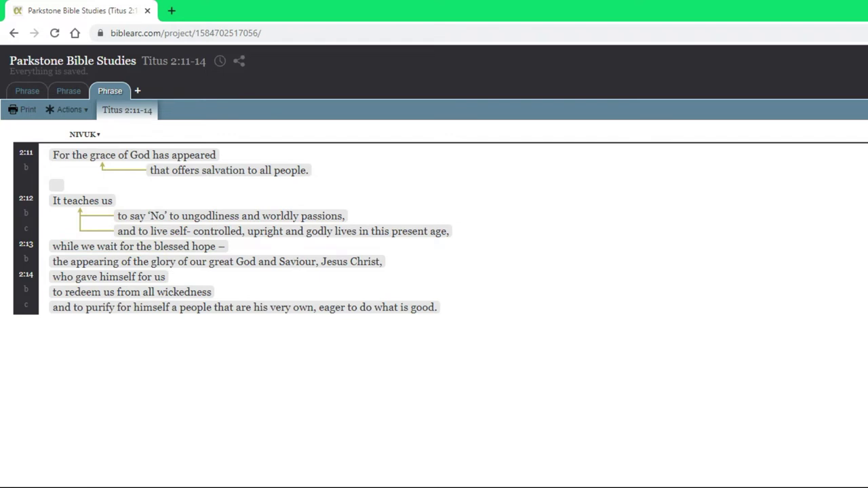
Indent "while we wait for the blessed hope" beneath the "and to live" phrase and link it with an arrow to "live"
{"action": "mouse_move", "coordinate": [170, 341]}
{"action": "left_click_drag", "start_coordinate": [46, 246], "coordinate": [187, 249]}
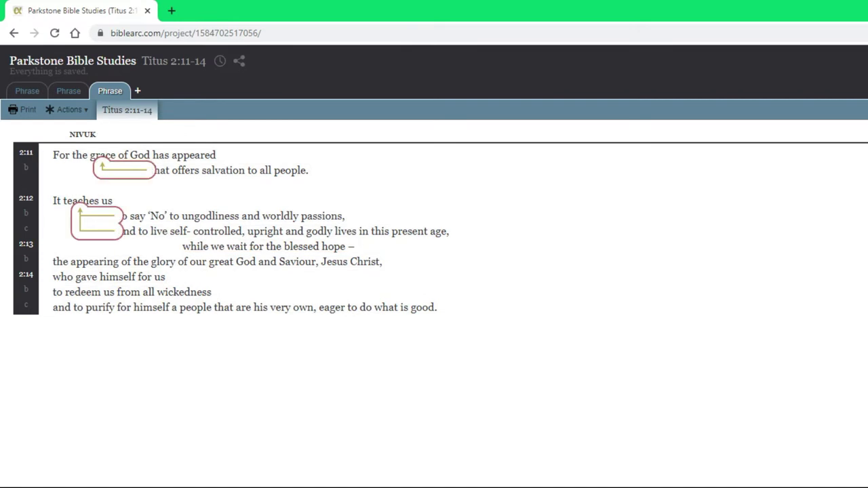
{"action": "left_click_drag", "start_coordinate": [158, 231], "coordinate": [271, 247]}
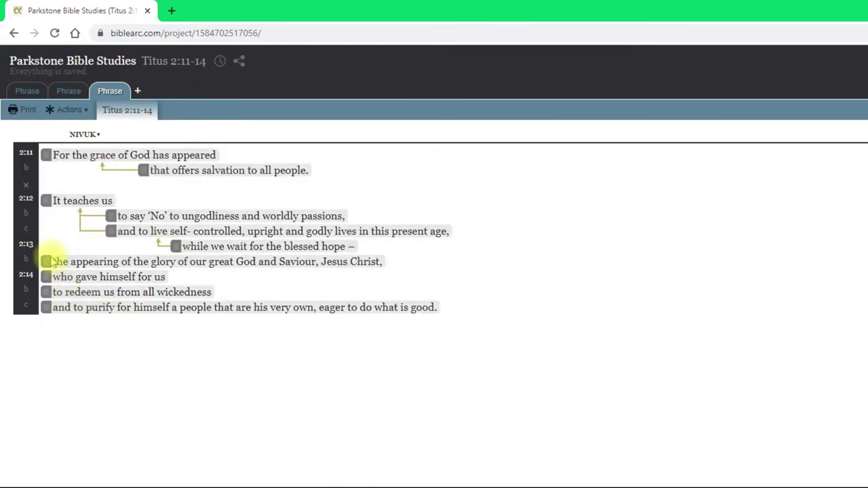
Indent "the appearing of the glory" phrase below two blank lines and connect it to "hope" with a dotted green arrow
{"action": "mouse_move", "coordinate": [49, 260]}
{"action": "left_mouse_down"}
{"action": "mouse_move", "coordinate": [89, 275]}
{"action": "mouse_move", "coordinate": [141, 262]}
{"action": "mouse_move", "coordinate": [134, 303]}
{"action": "mouse_move", "coordinate": [120, 278]}
{"action": "left_mouse_up"}
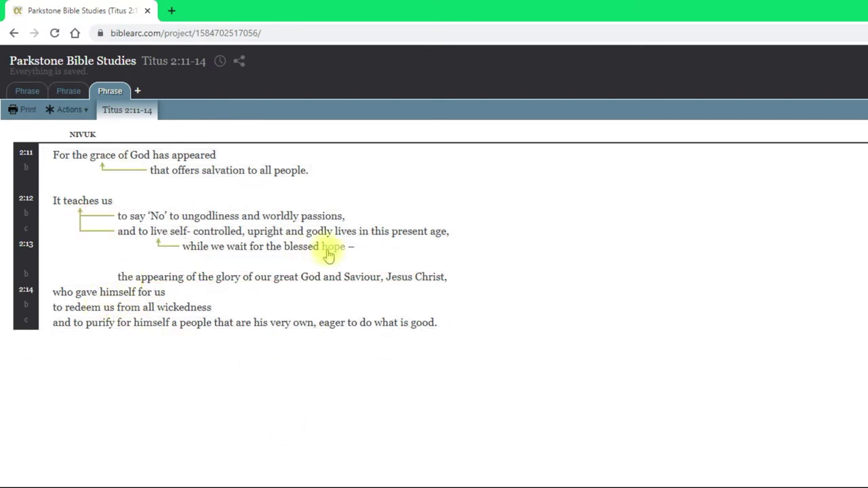
{"action": "mouse_move", "coordinate": [124, 276]}
{"action": "left_mouse_down"}
{"action": "mouse_move", "coordinate": [300, 252]}
{"action": "mouse_move", "coordinate": [339, 258]}
{"action": "left_mouse_up"}
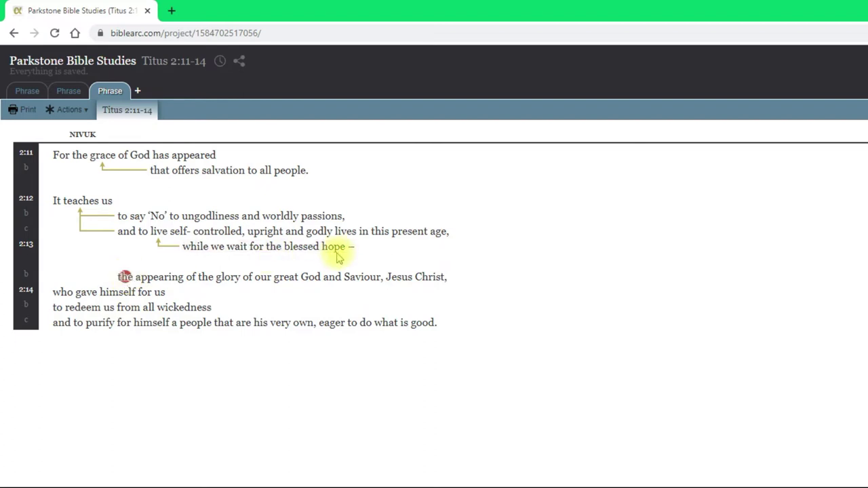
{"action": "left_click_drag", "start_coordinate": [120, 276], "coordinate": [330, 252]}
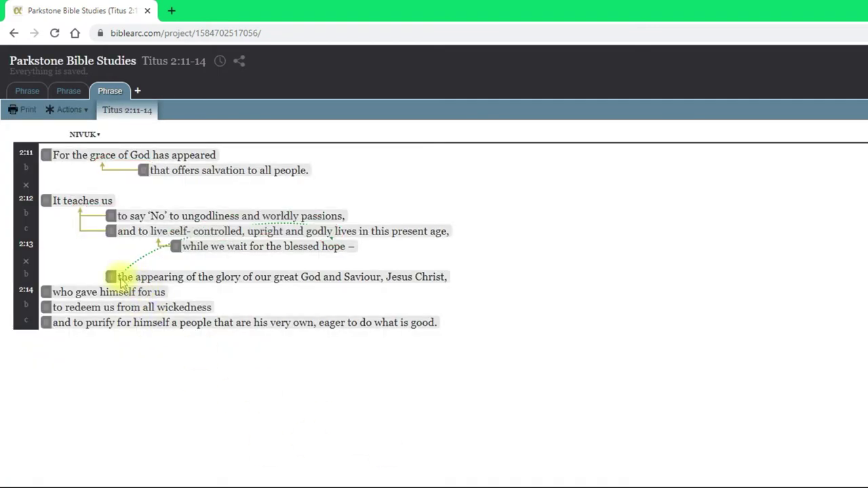
{"action": "left_click_drag", "start_coordinate": [113, 276], "coordinate": [116, 293]}
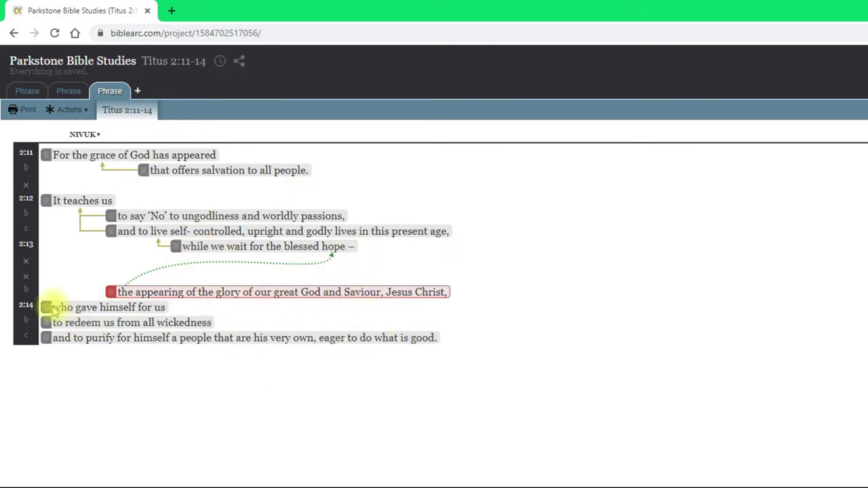
Indent "who gave himself for us" below two blank lines and connect "who" to "Jesus" with a dotted green arrow
{"action": "mouse_move", "coordinate": [23, 306]}
{"action": "left_mouse_down"}
{"action": "mouse_move", "coordinate": [43, 307]}
{"action": "mouse_move", "coordinate": [58, 326]}
{"action": "mouse_move", "coordinate": [93, 323]}
{"action": "mouse_move", "coordinate": [116, 343]}
{"action": "mouse_move", "coordinate": [176, 341]}
{"action": "mouse_move", "coordinate": [161, 337]}
{"action": "left_mouse_up"}
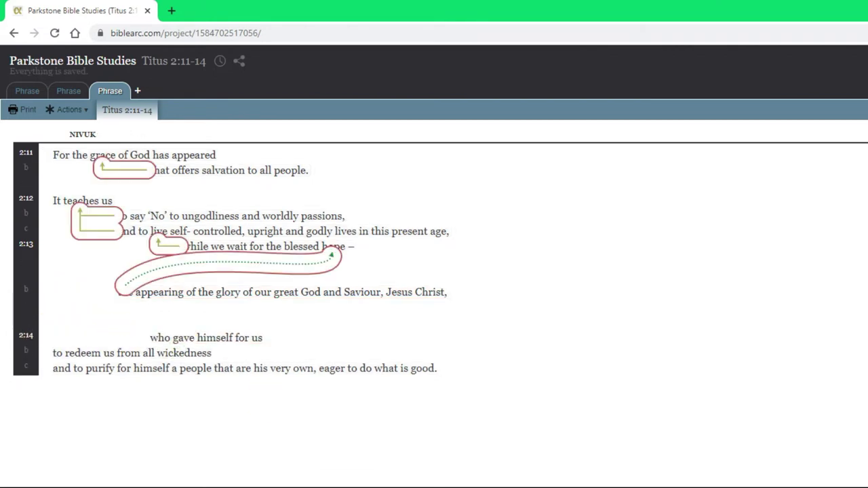
{"action": "left_click", "coordinate": [159, 337]}
{"action": "left_click", "coordinate": [397, 296]}
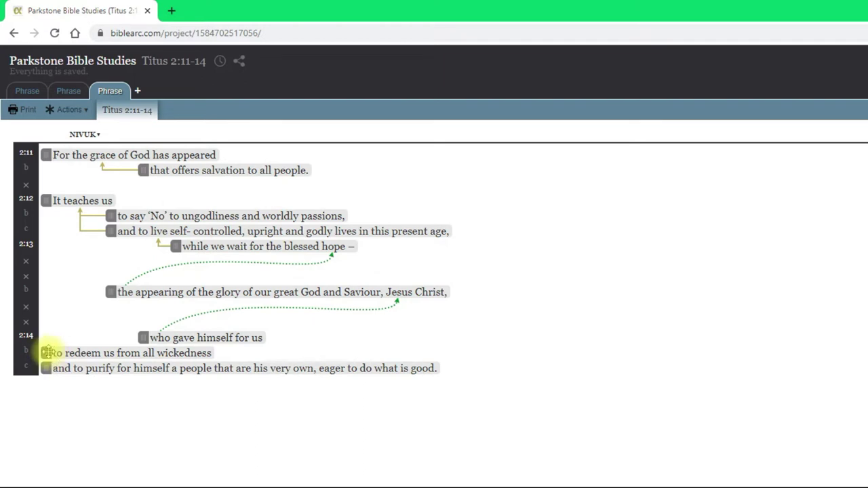
Indent the "to redeem us" and "and to purify" phrases equally under "who gave himself for us" and link both to "gave"
{"action": "left_click_drag", "start_coordinate": [46, 352], "coordinate": [239, 354]}
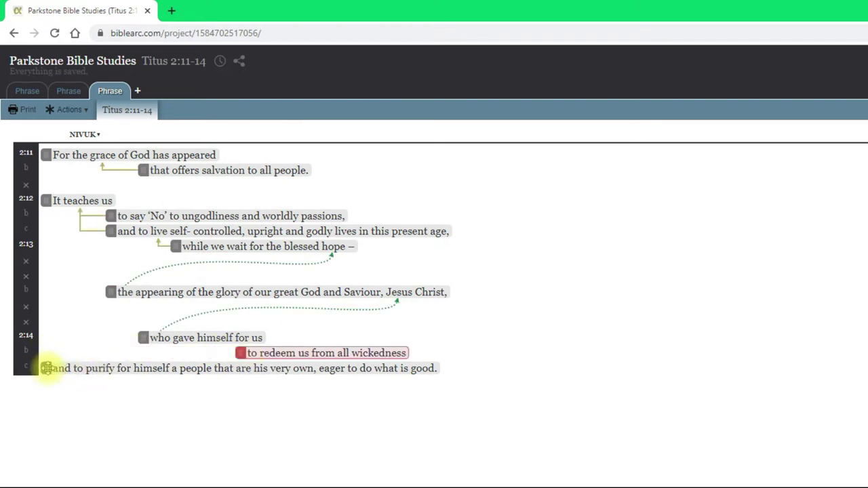
{"action": "left_click_drag", "start_coordinate": [46, 369], "coordinate": [242, 397]}
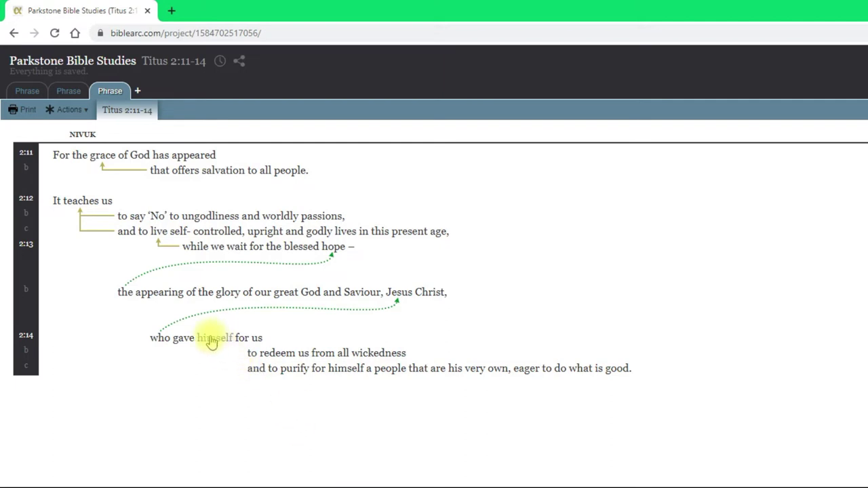
{"action": "left_click", "coordinate": [182, 338]}
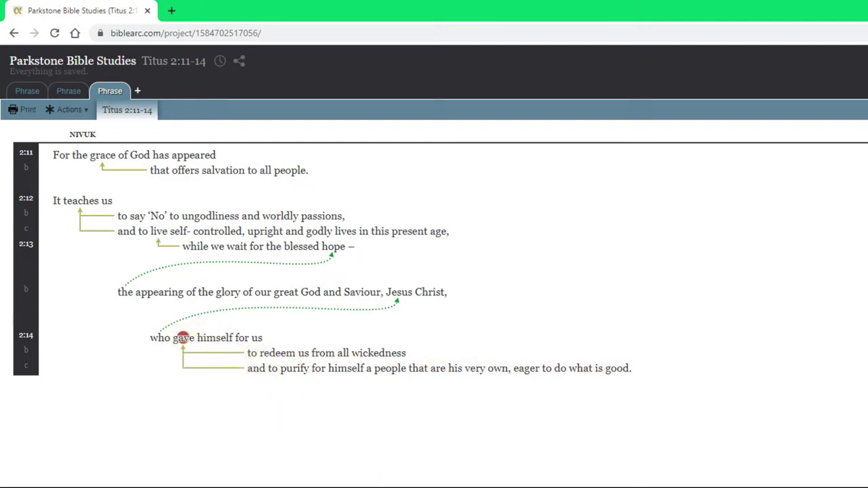
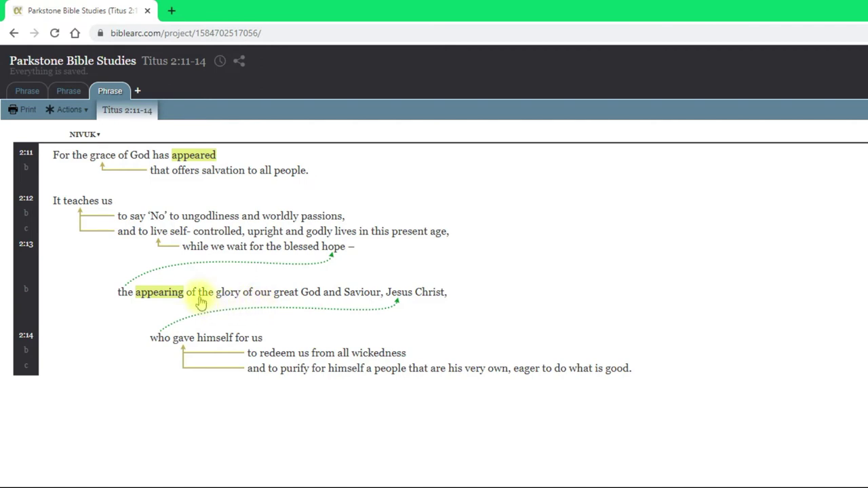
Highlight "wait", "this present age" and "hope" in blue
{"action": "double_click", "coordinate": [234, 249]}
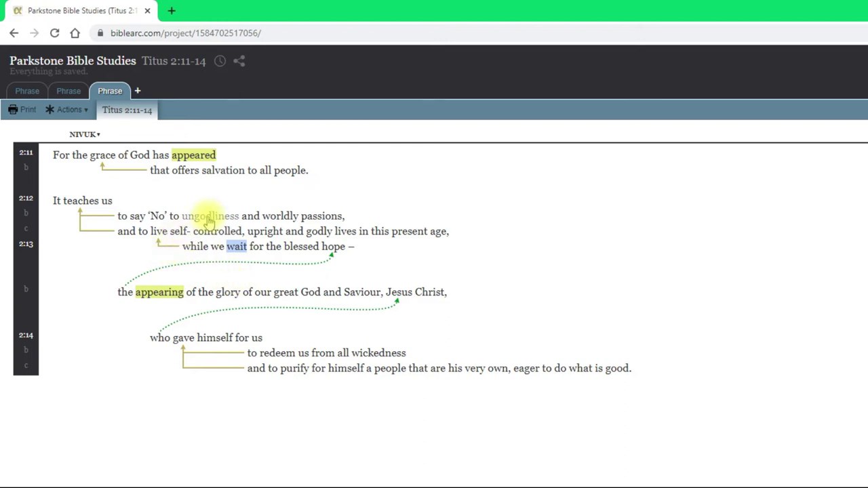
{"action": "double_click", "coordinate": [375, 230]}
{"action": "left_click", "coordinate": [398, 234], "text": "shift"}
{"action": "left_click", "coordinate": [438, 231], "text": "shift"}
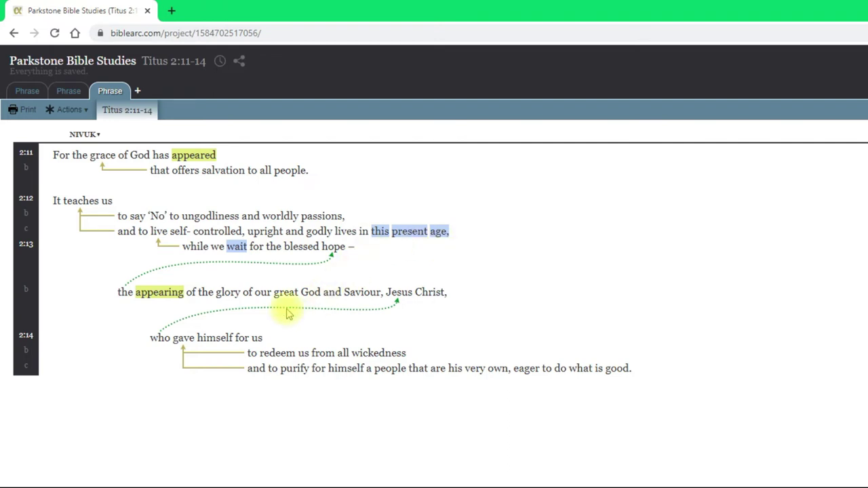
{"action": "left_click", "coordinate": [332, 247]}
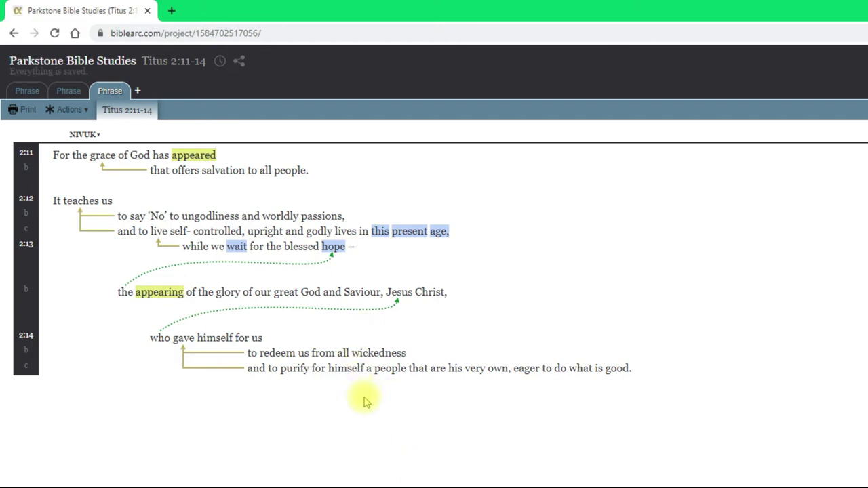
Highlight "the grace of God" and "the glory of our great God and Saviour, Jesus Christ" in orange, and underline "great God and Saviour"
{"action": "left_click_drag", "start_coordinate": [400, 300], "coordinate": [432, 305]}
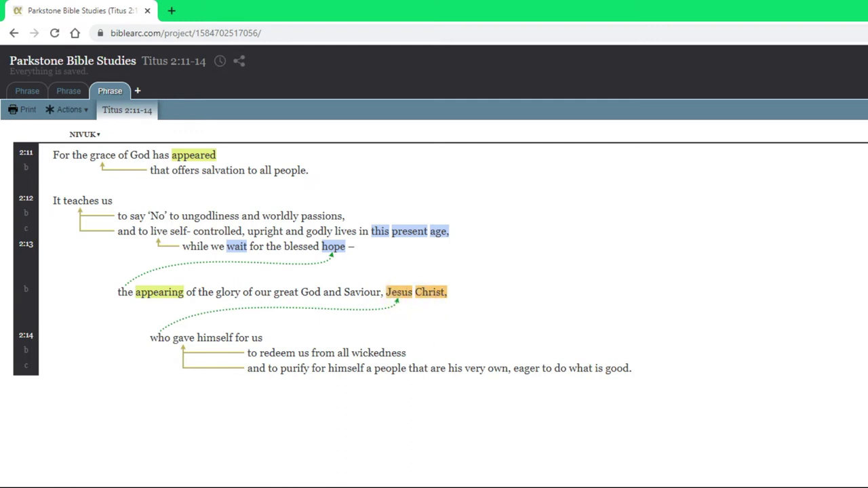
{"action": "left_click_drag", "start_coordinate": [81, 155], "coordinate": [139, 163]}
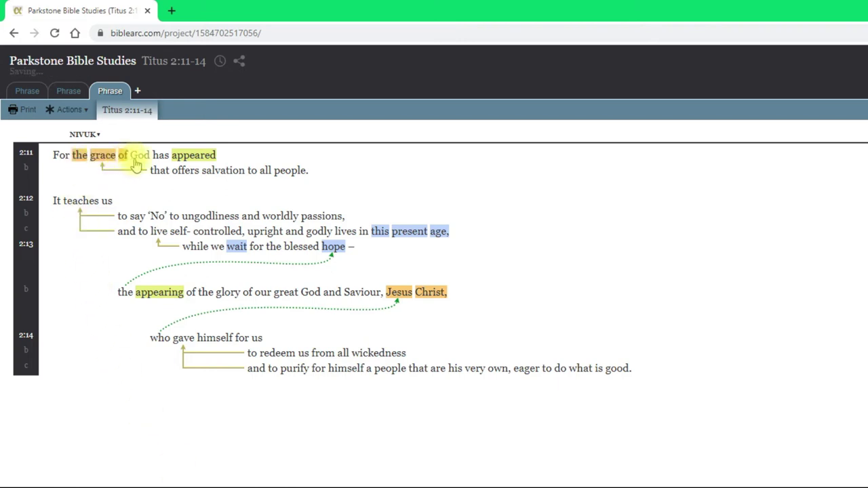
{"action": "left_click_drag", "start_coordinate": [207, 297], "coordinate": [312, 295]}
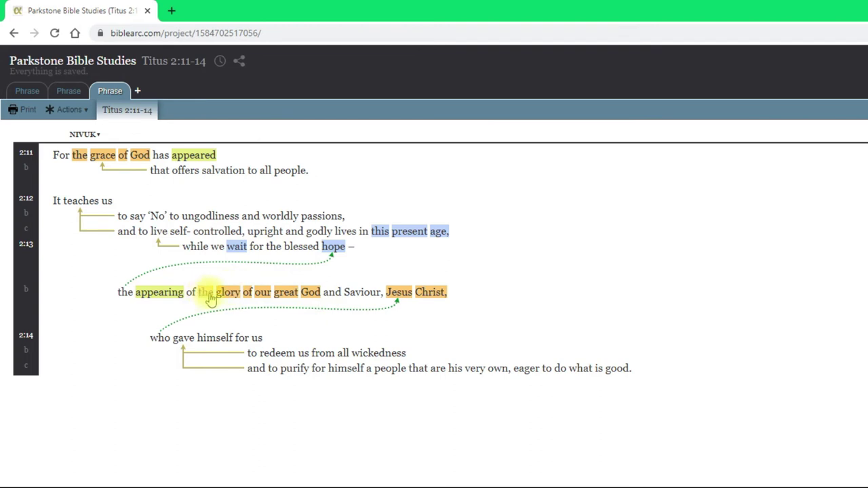
{"action": "left_click", "coordinate": [297, 297]}
{"action": "left_click", "coordinate": [333, 296]}
{"action": "left_click", "coordinate": [359, 301]}
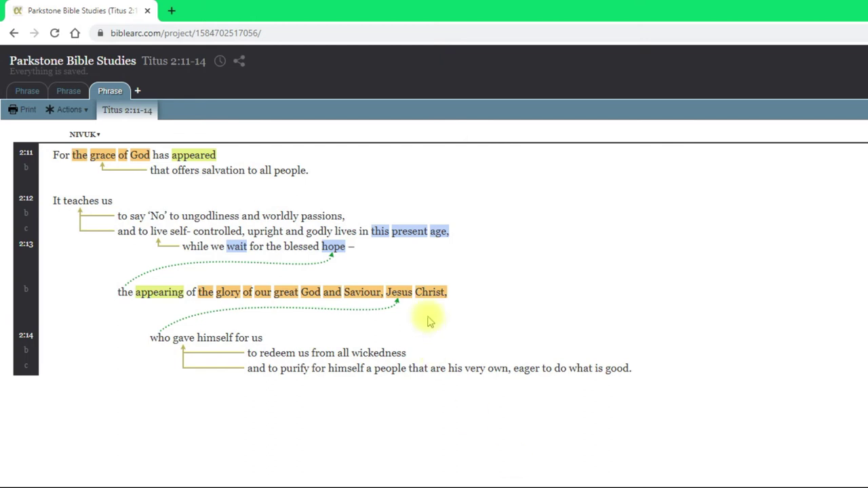
{"action": "left_click", "coordinate": [287, 295]}
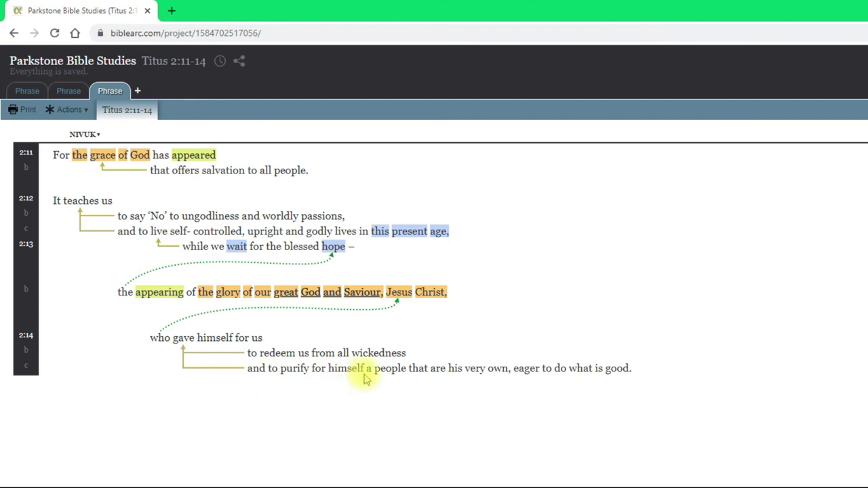
Highlight "say 'No' to ungodliness and worldly passions" and "to live self-controlled, upright and godly lives" in purple
{"action": "left_click", "coordinate": [138, 215]}
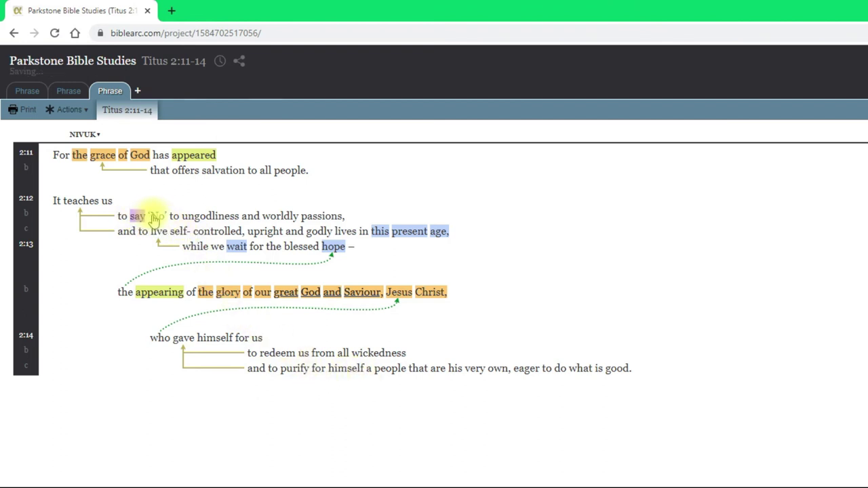
{"action": "left_click_drag", "start_coordinate": [164, 218], "coordinate": [320, 218]}
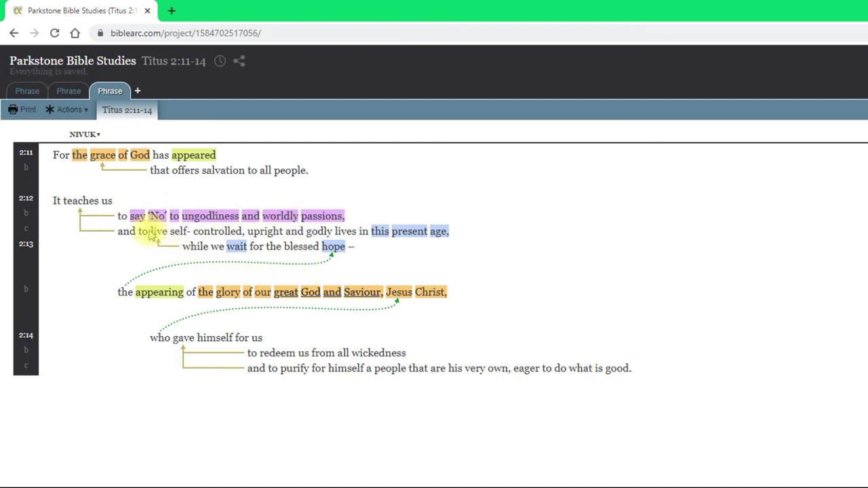
{"action": "left_click_drag", "start_coordinate": [147, 234], "coordinate": [354, 244]}
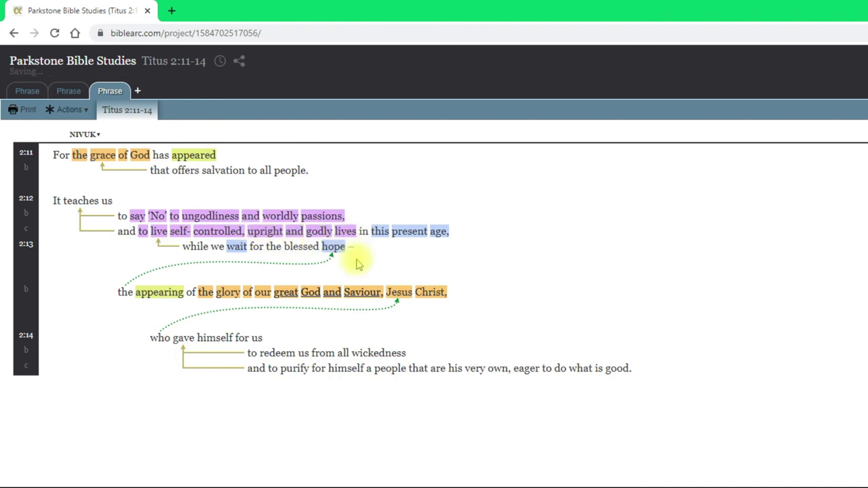
Highlight "redeem us from all wickedness", "to purify for himself" and "eager to do what is good" in purple
{"action": "left_click_drag", "start_coordinate": [278, 353], "coordinate": [380, 354]}
{"action": "left_click_drag", "start_coordinate": [271, 372], "coordinate": [361, 371]}
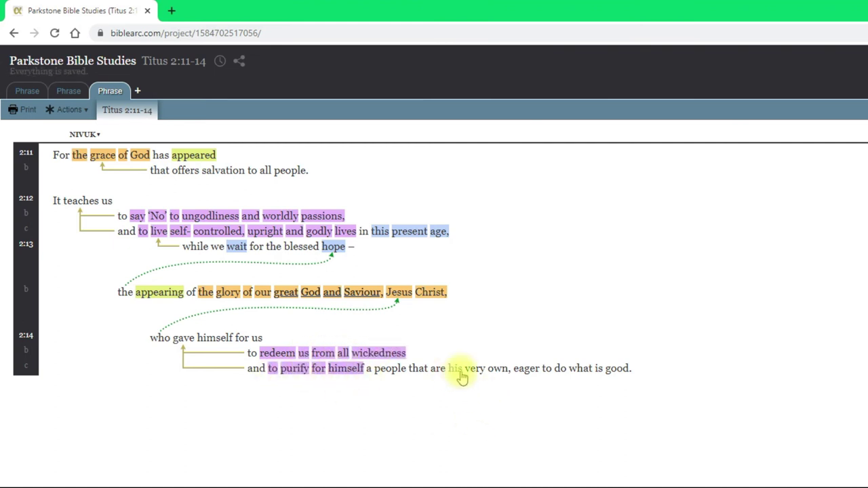
{"action": "left_click_drag", "start_coordinate": [516, 375], "coordinate": [622, 371]}
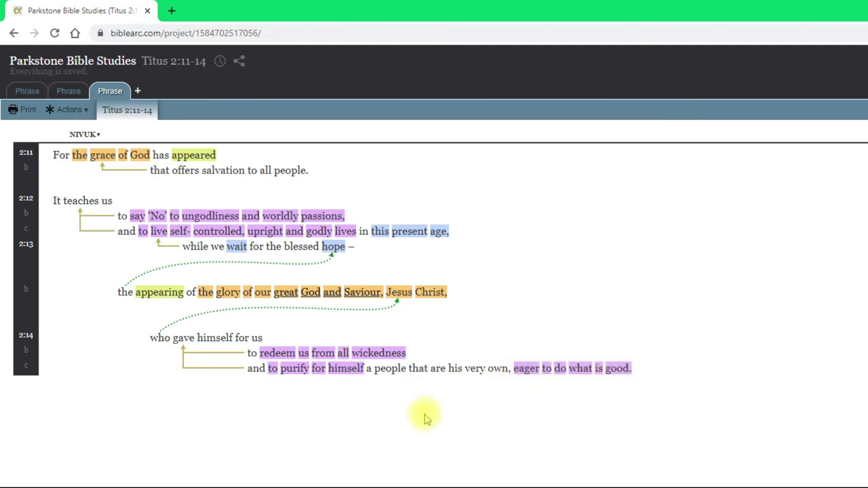